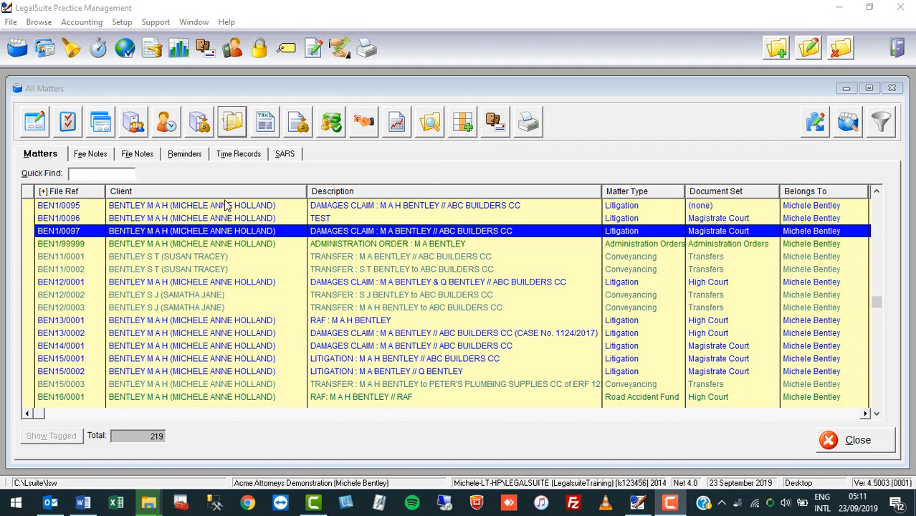
click(219, 232)
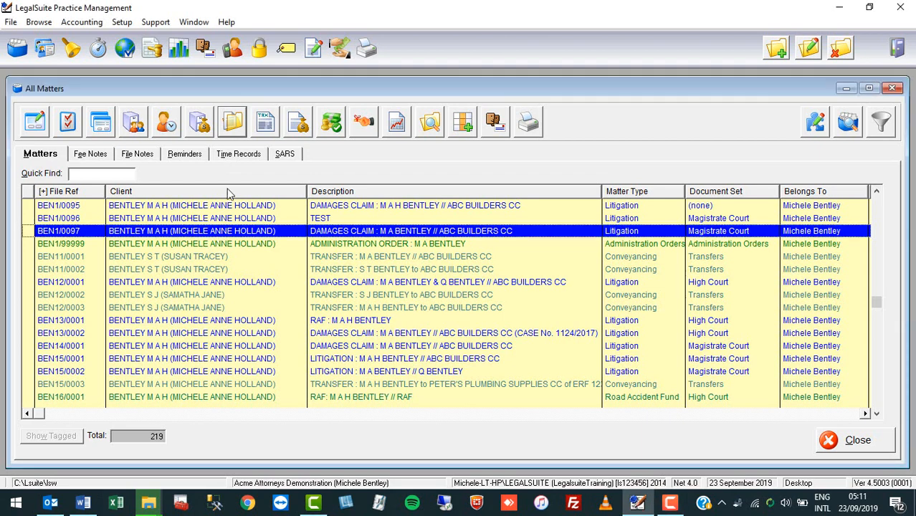
click(234, 123)
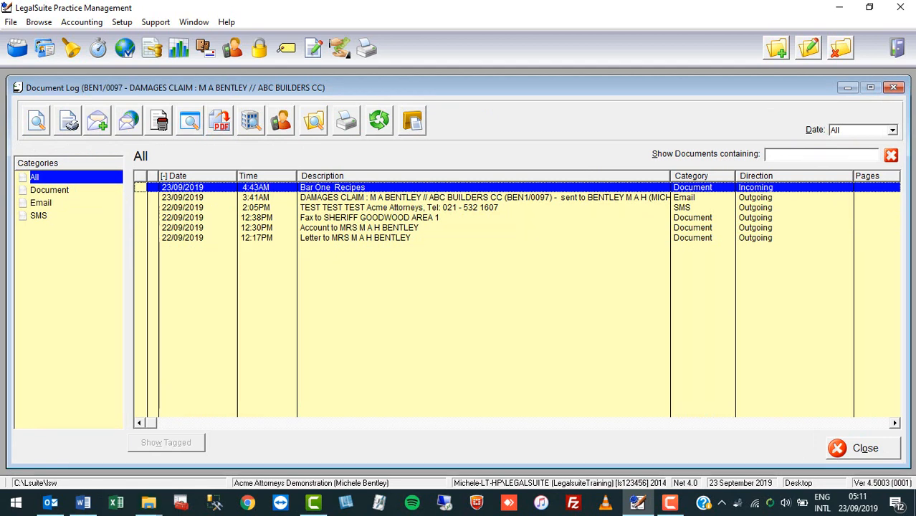
click(361, 240)
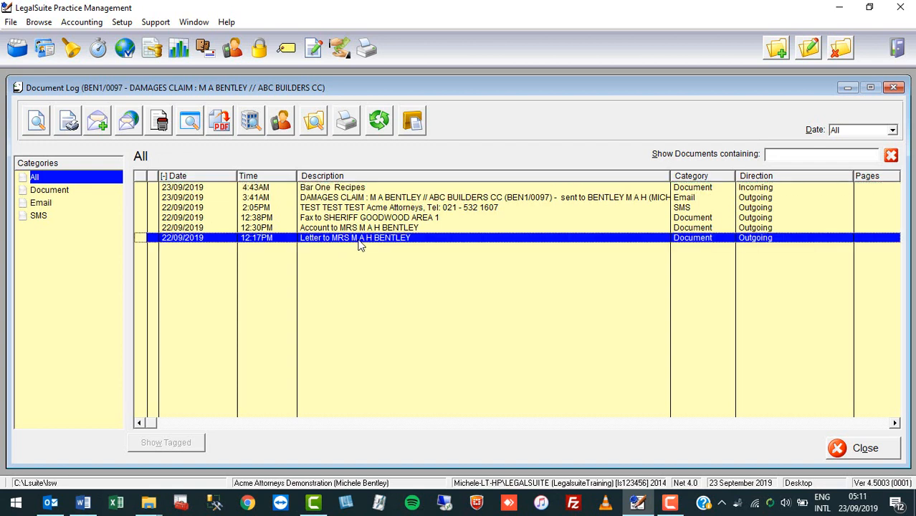
click(360, 229)
click(359, 220)
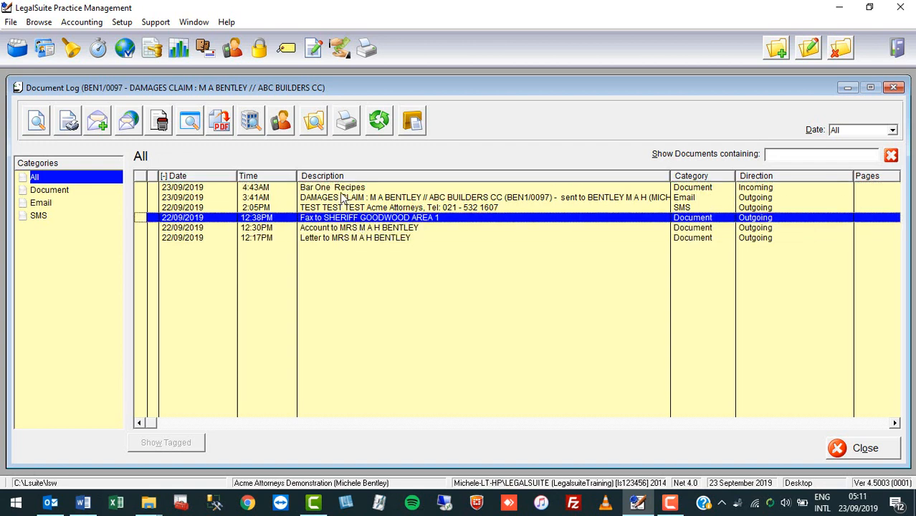
Step: Start an email from the logged 12:17PM letter to the client, converting the document to PDF for attachment
click(343, 241)
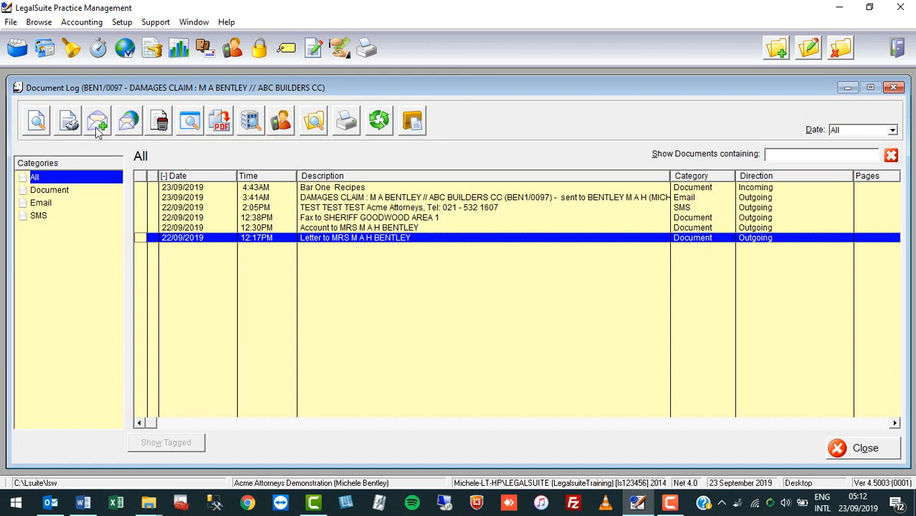
click(127, 123)
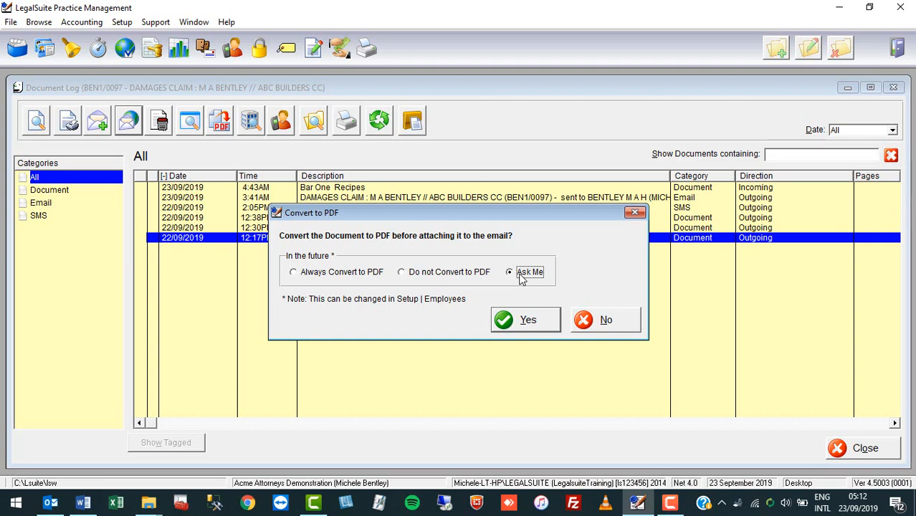
click(542, 321)
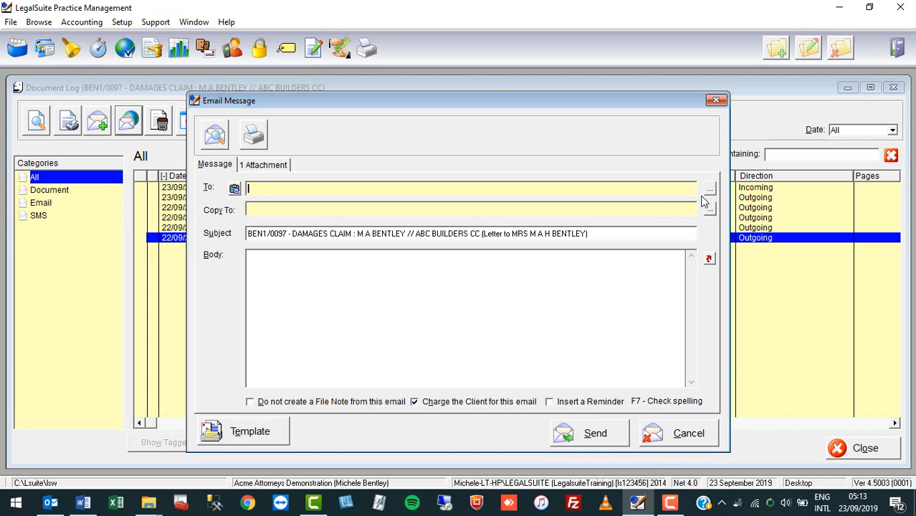
Step: Examine the parties, address book and employees available as recipients for the email's To field
key(Down)
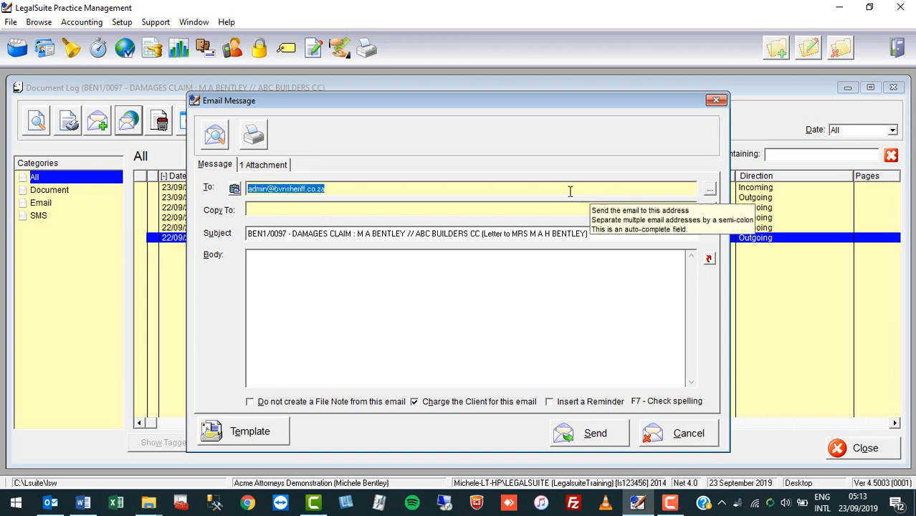
key(BackSpace)
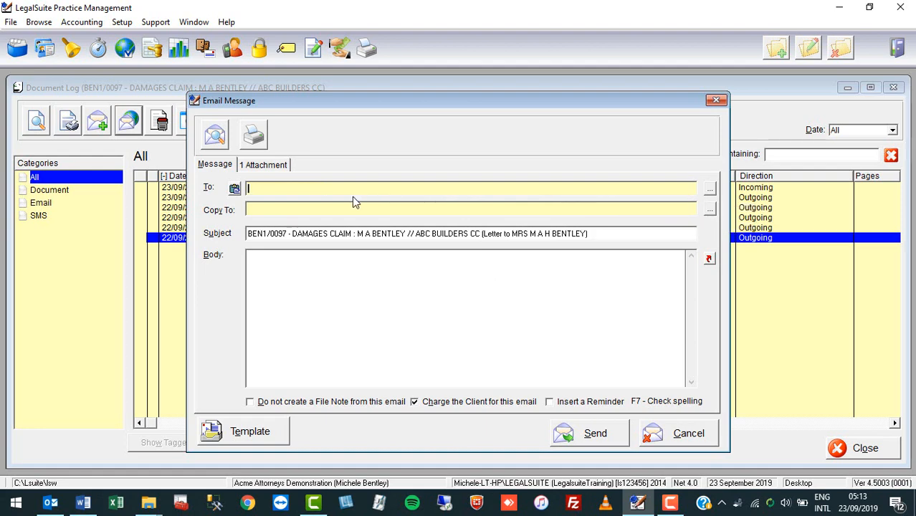
click(709, 192)
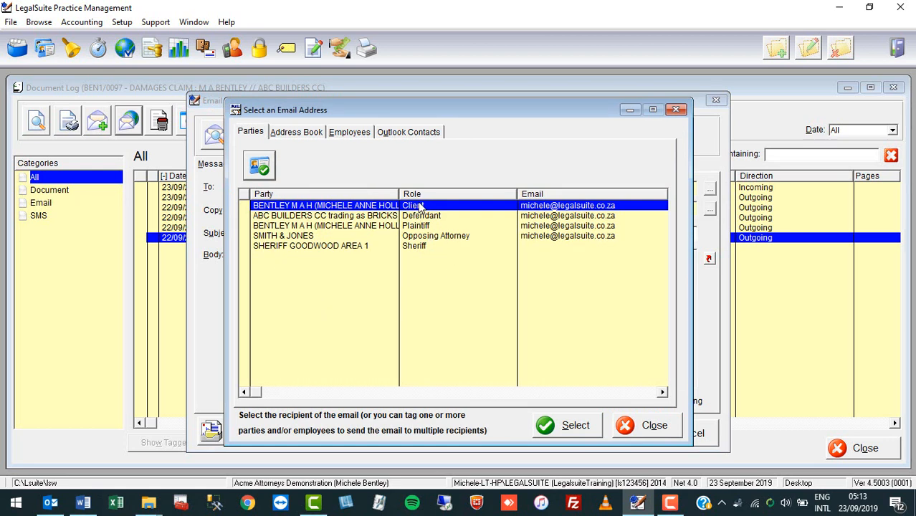
click(296, 134)
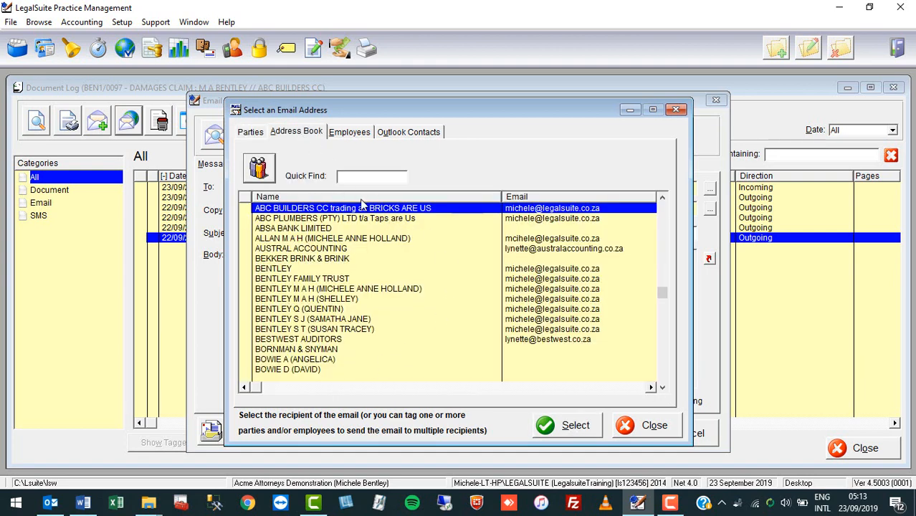
click(343, 136)
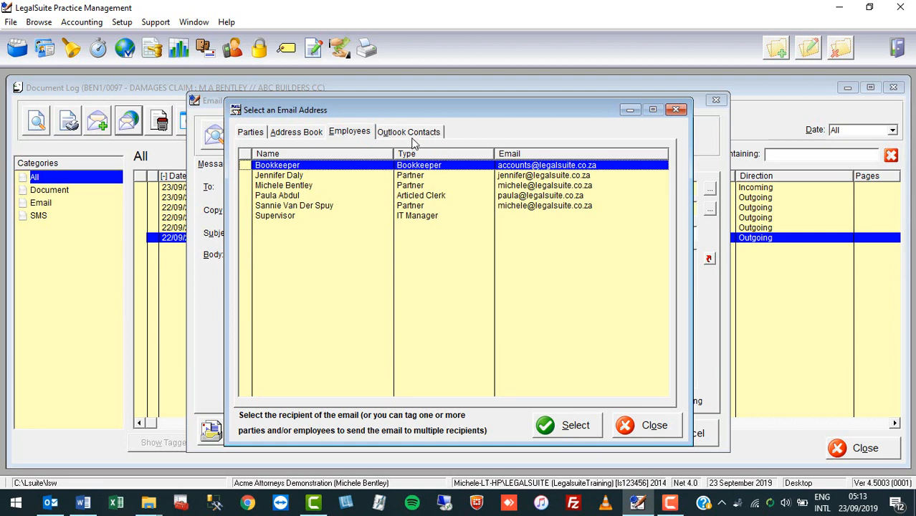
click(678, 110)
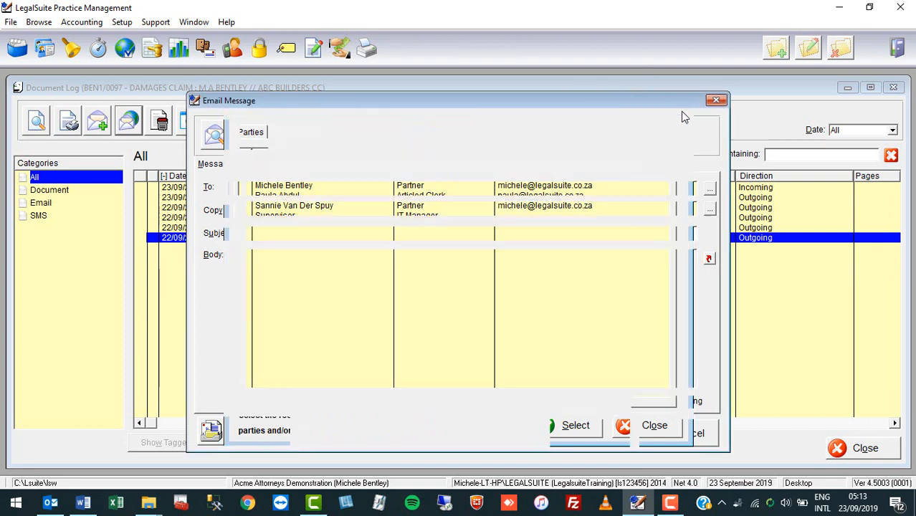
Step: Set the matter party with the Client role as the email's To recipient
click(709, 190)
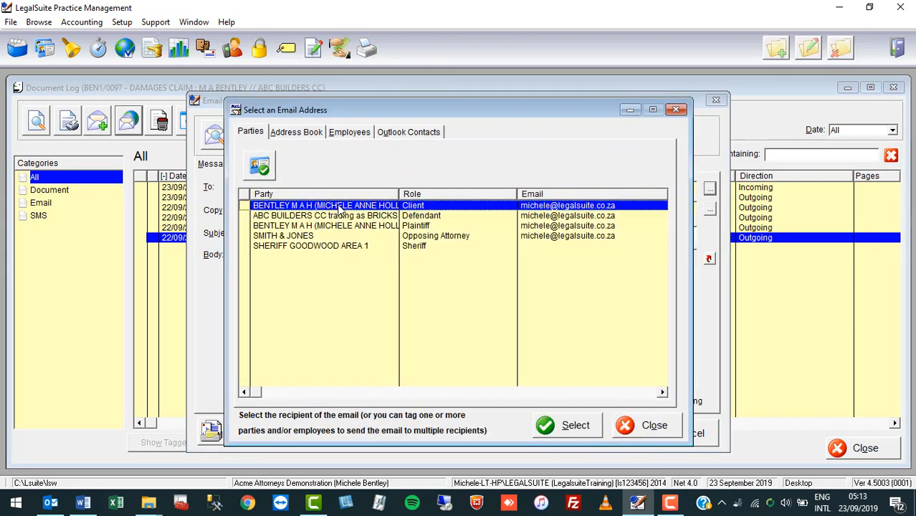
click(561, 427)
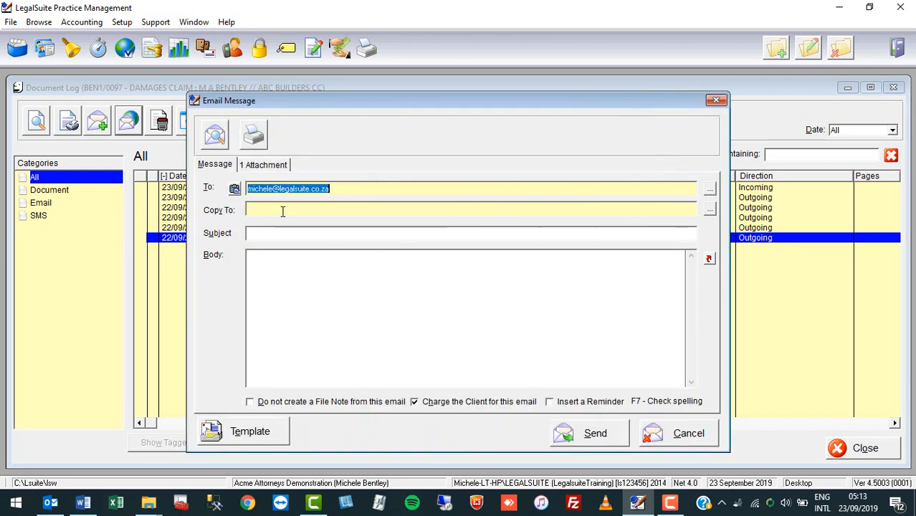
Step: Examine the parties, address book and employees available as Copy To recipients, without choosing one
click(334, 212)
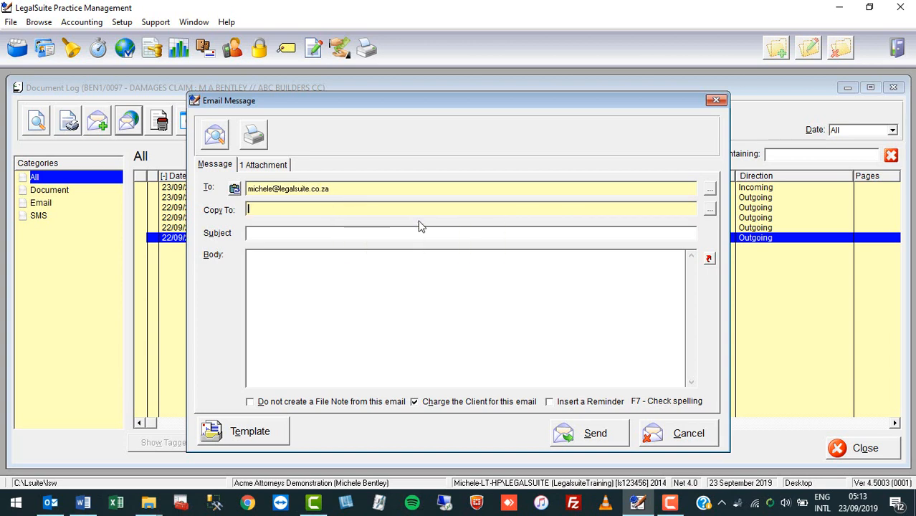
click(710, 212)
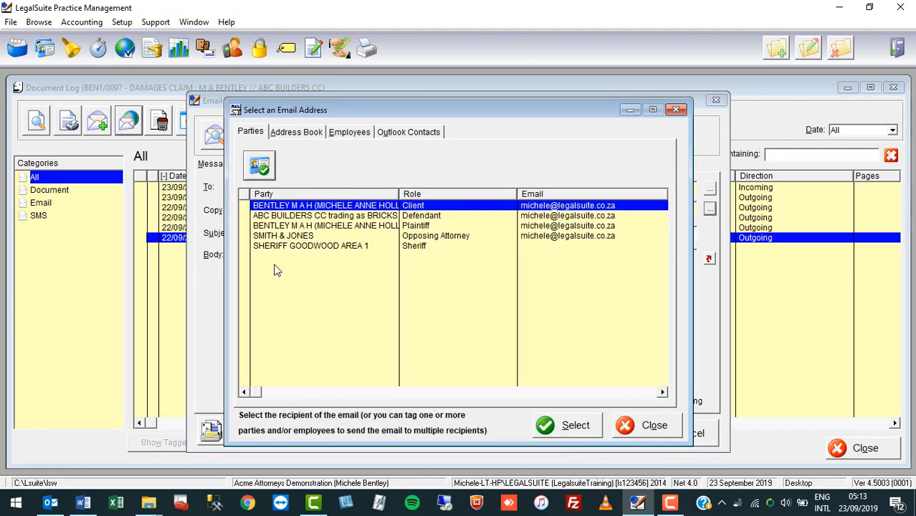
click(301, 136)
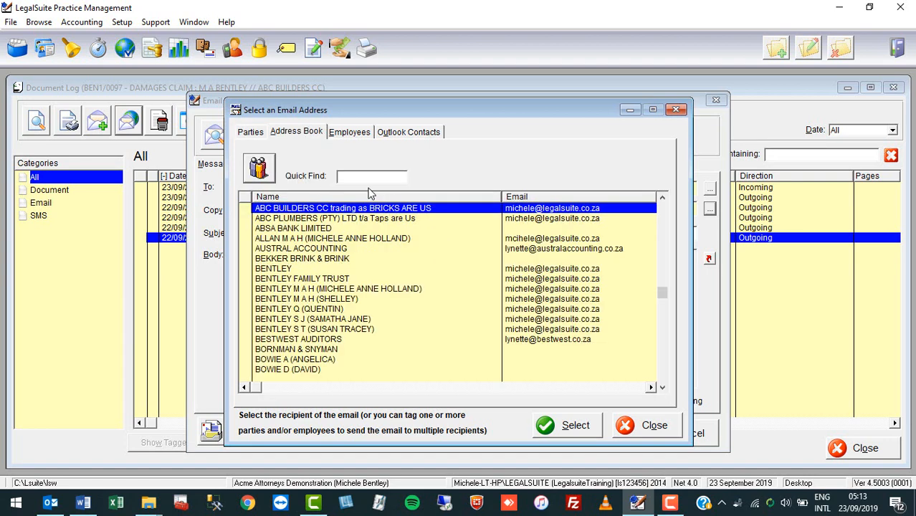
click(351, 134)
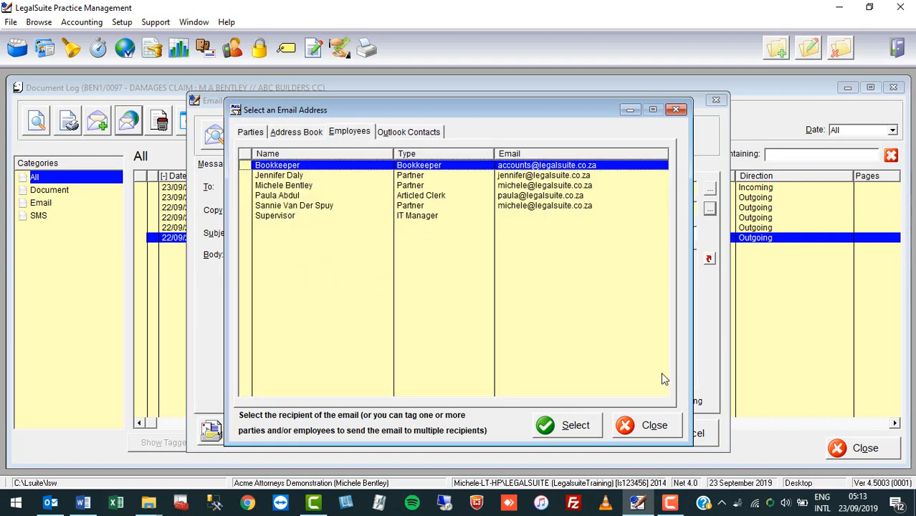
click(675, 110)
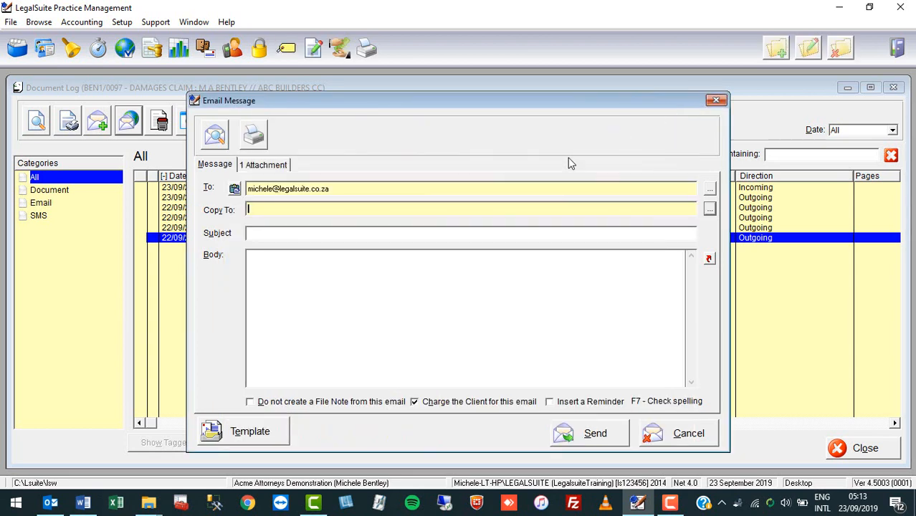
Step: Enter the email subject as "DAMAGES : ", the client's initials and surname, and " // ABC BUILDERS CC"
click(317, 234)
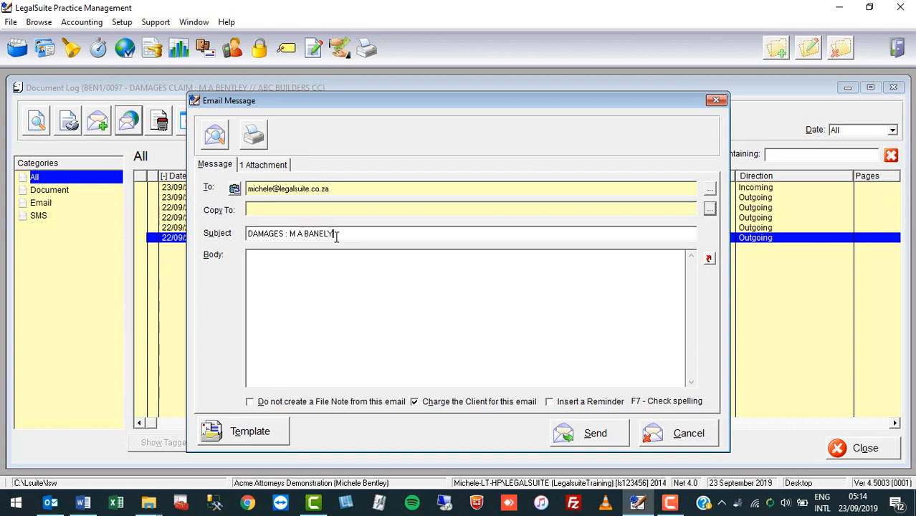
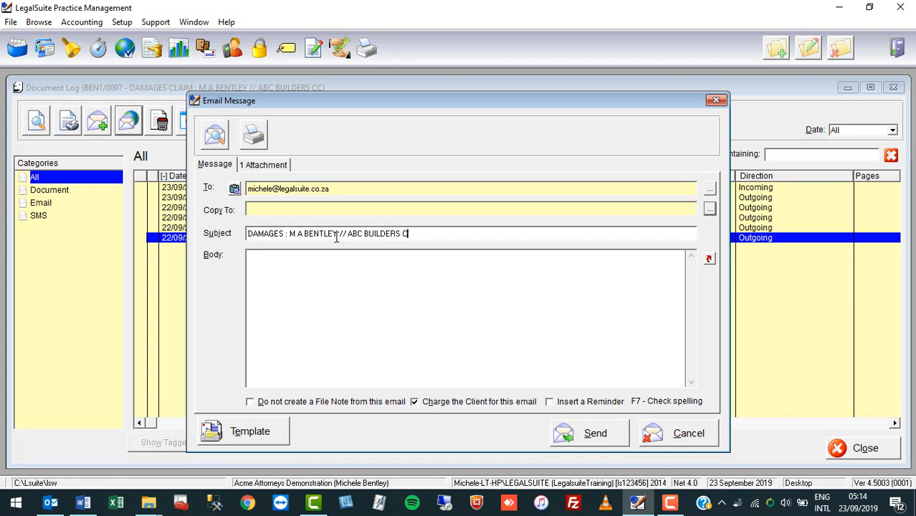
text(C)
Step: View the email's attached PDF letter down to its closing, and close it again
click(264, 167)
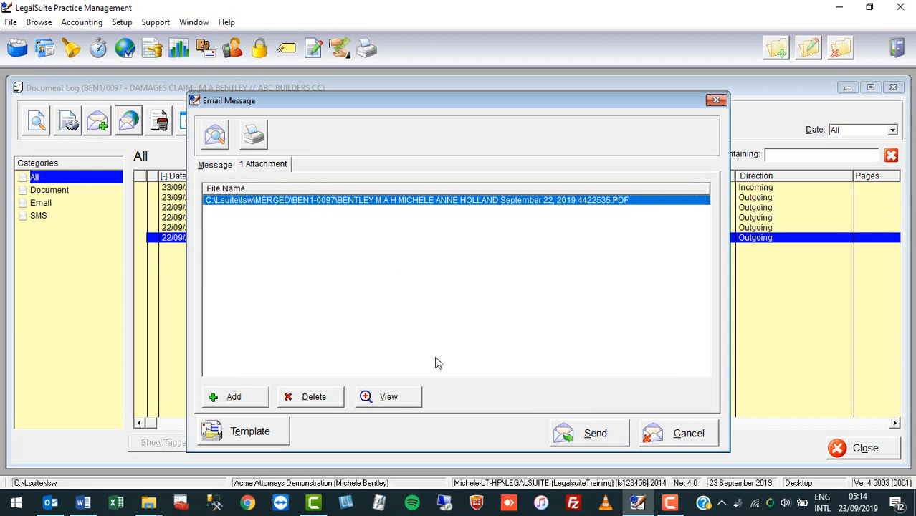
click(389, 399)
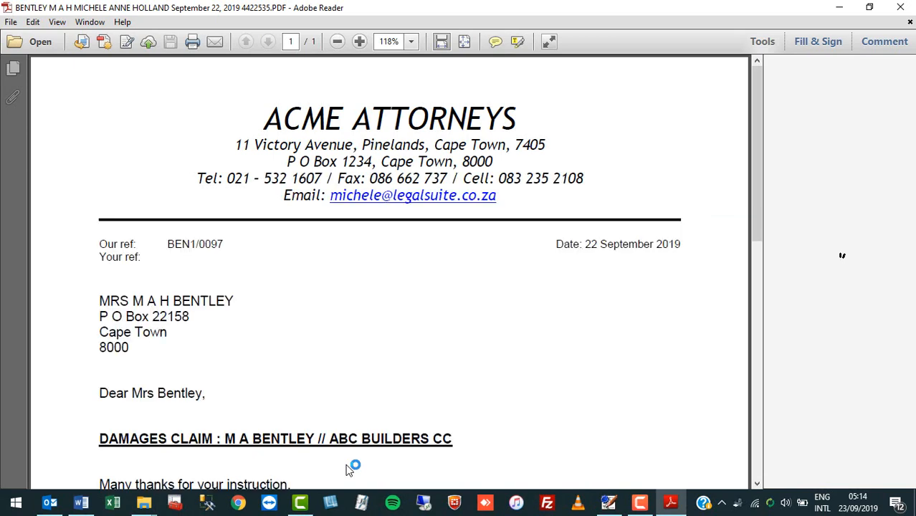
scroll(492, 261, down, 3)
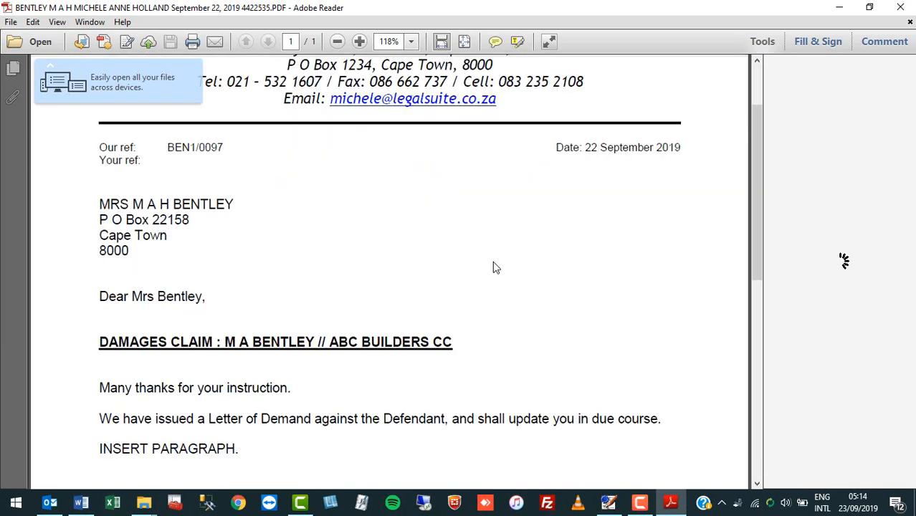
scroll(493, 267, down, 4)
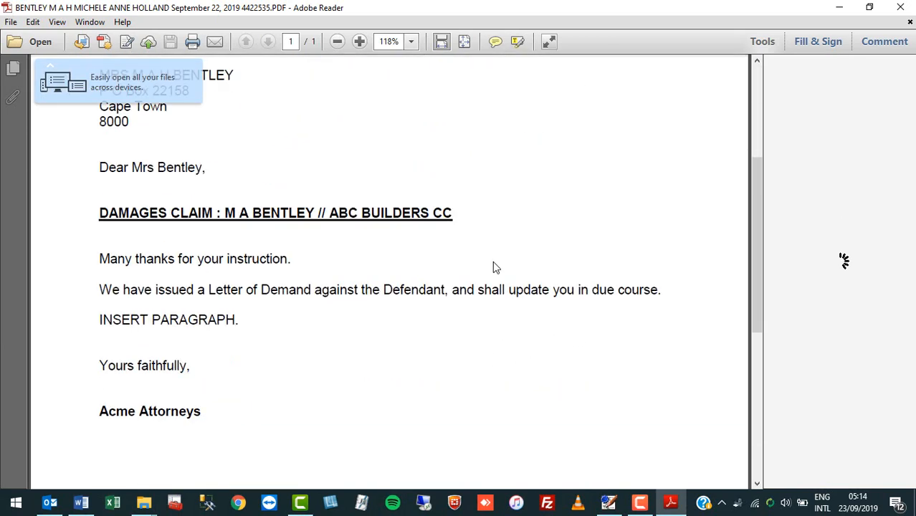
click(902, 8)
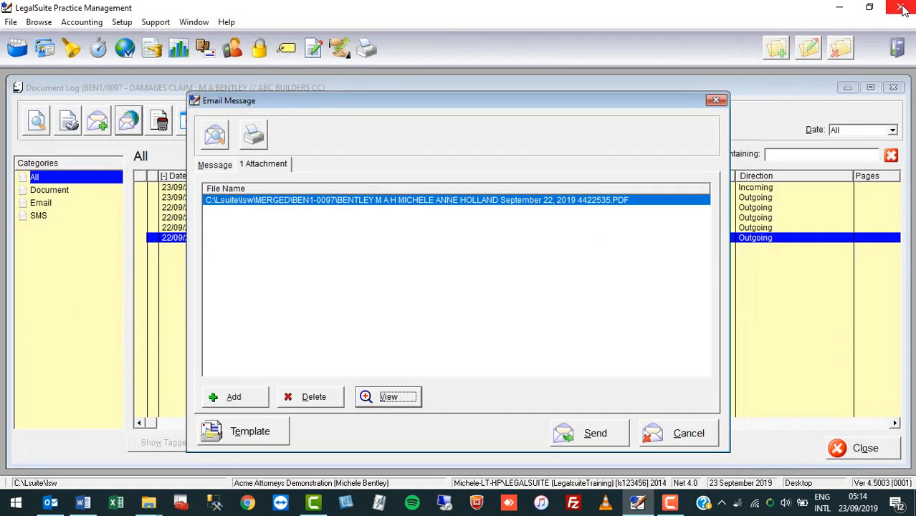
Step: Turn off charging the client for the email and write the body "INSERT BODY EMAIL HERE." followed by "Kind regards,"
click(215, 165)
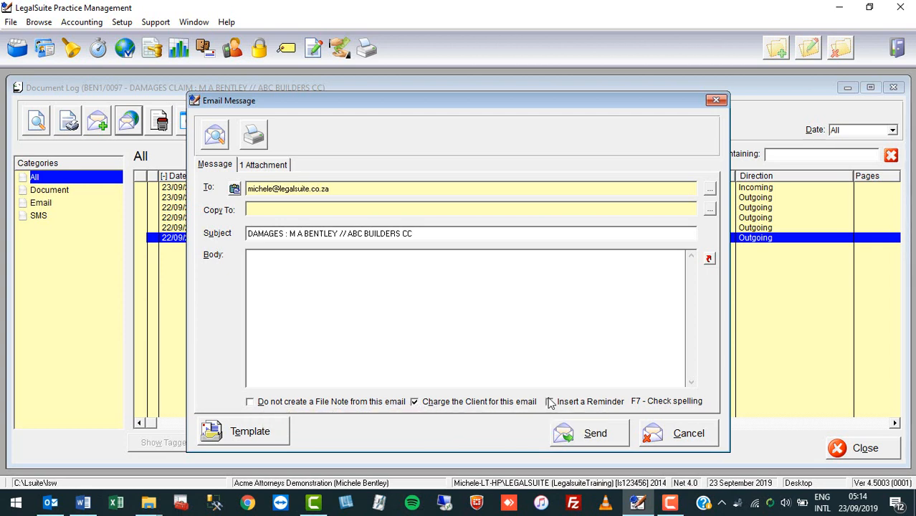
click(414, 402)
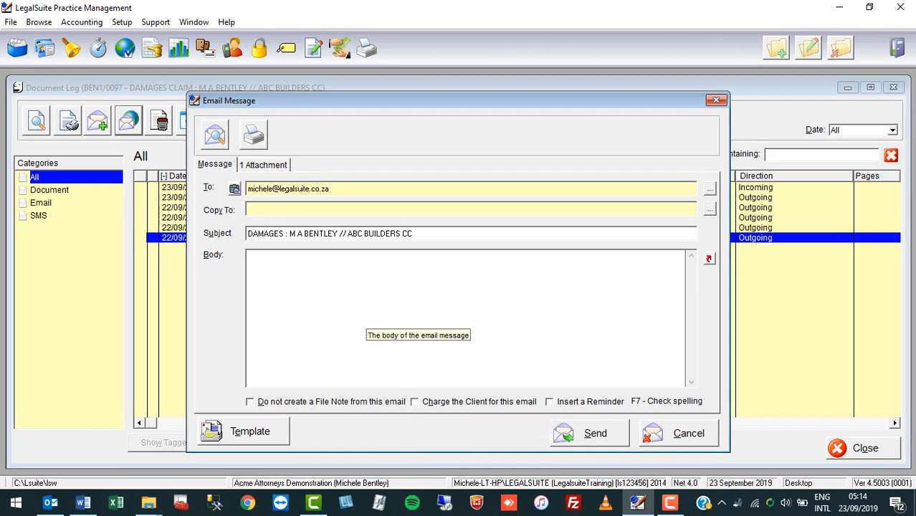
text(INSERT)
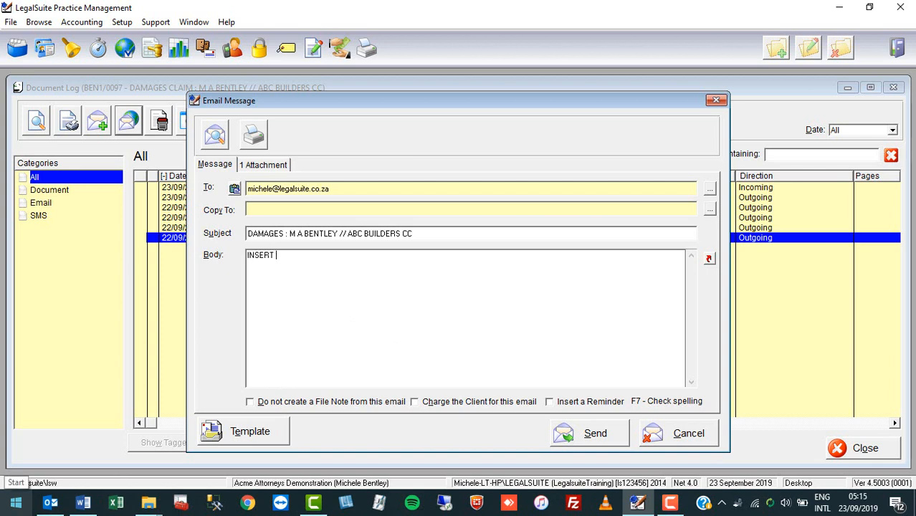
text( BODY EMAIL HERE.)
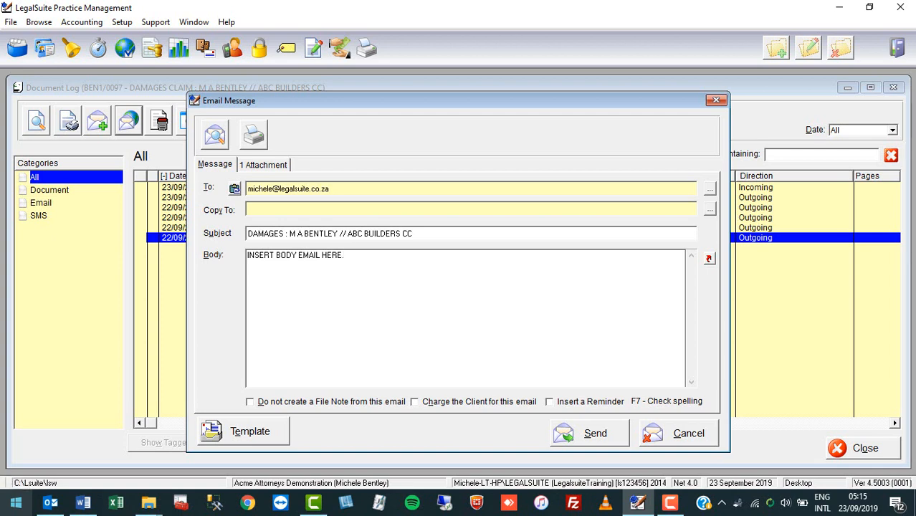
text(regr)
text(ards,)
key(Return)
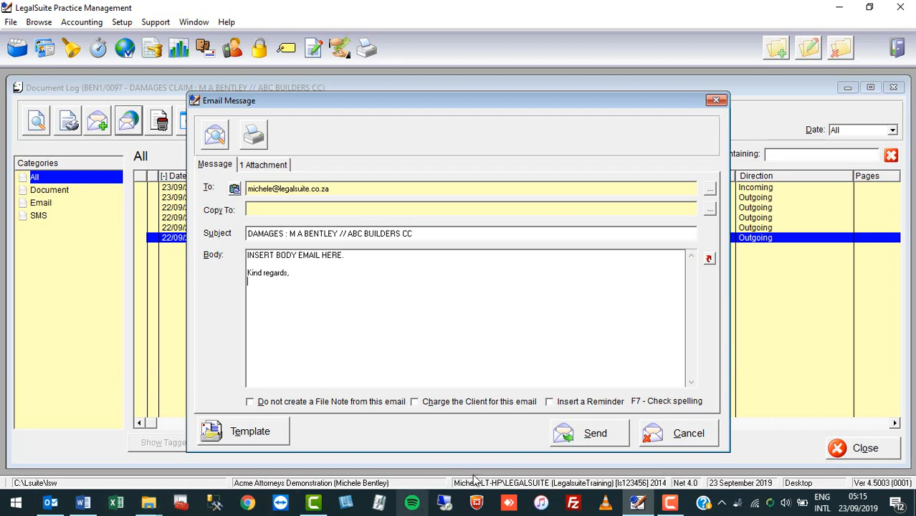
Step: Send the email with its attached letter, dismiss the Redemption warning, and switch to Outlook to allow the message to go out
click(587, 436)
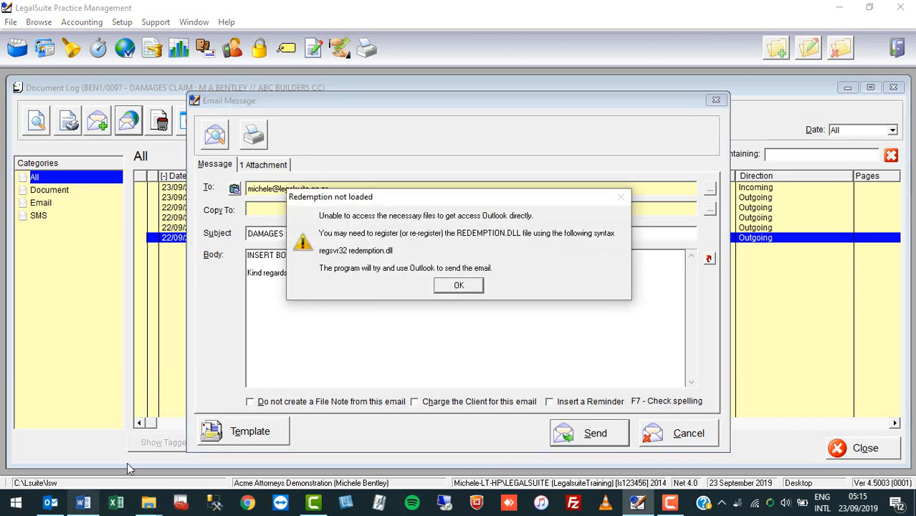
click(458, 288)
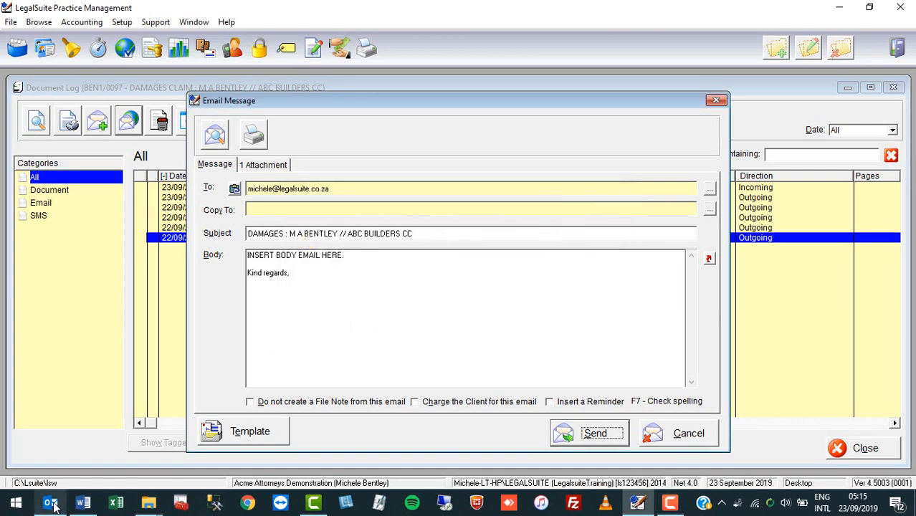
mouse_move(53, 506)
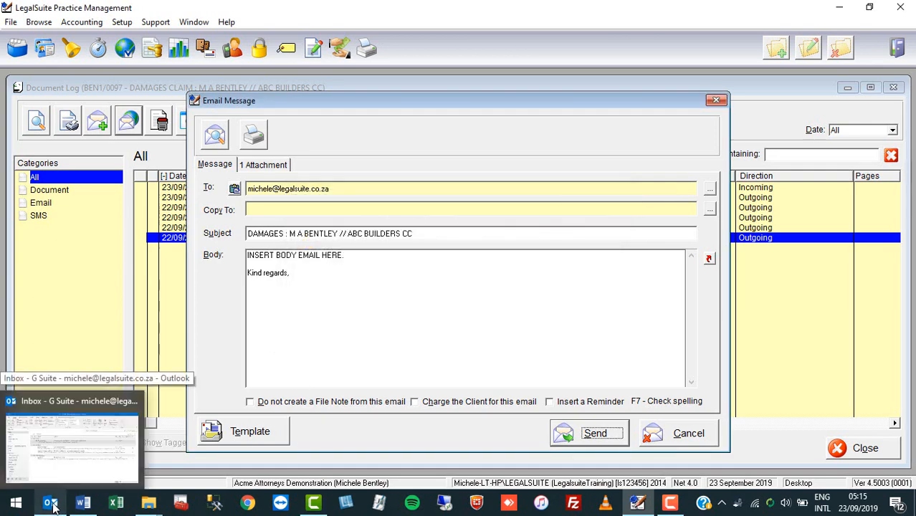
click(52, 506)
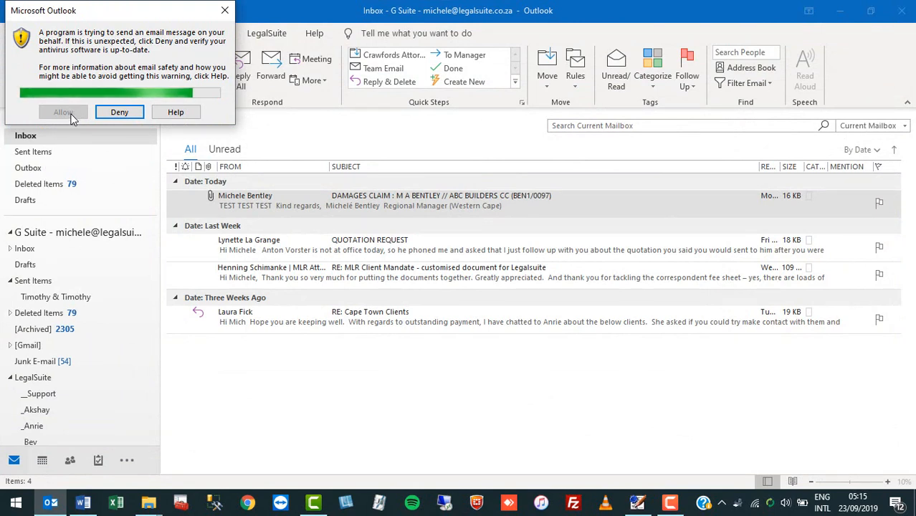
click(63, 113)
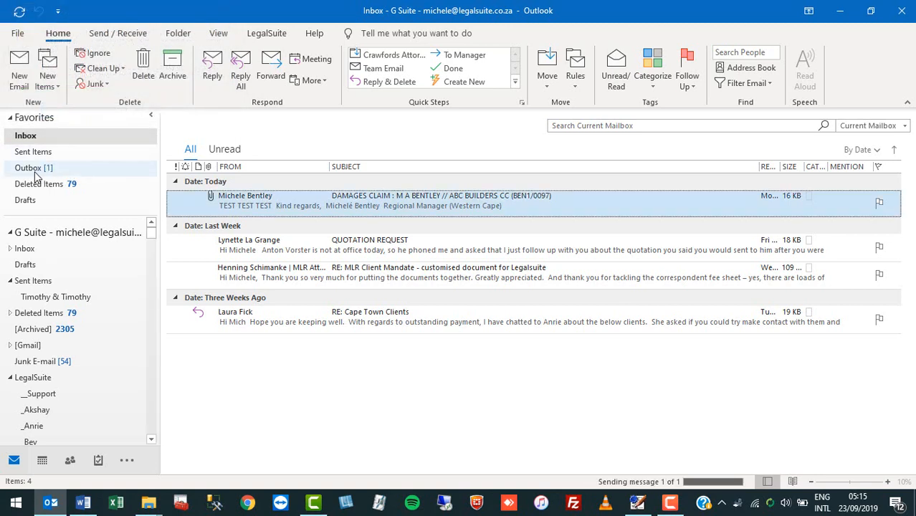
Step: Send and receive mail for all Outlook folders and dismiss the new-message notification
click(118, 33)
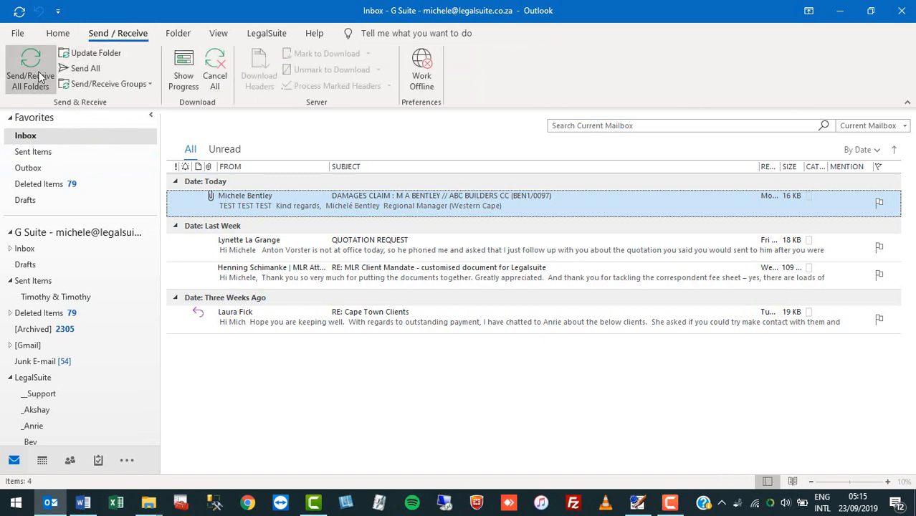
click(41, 76)
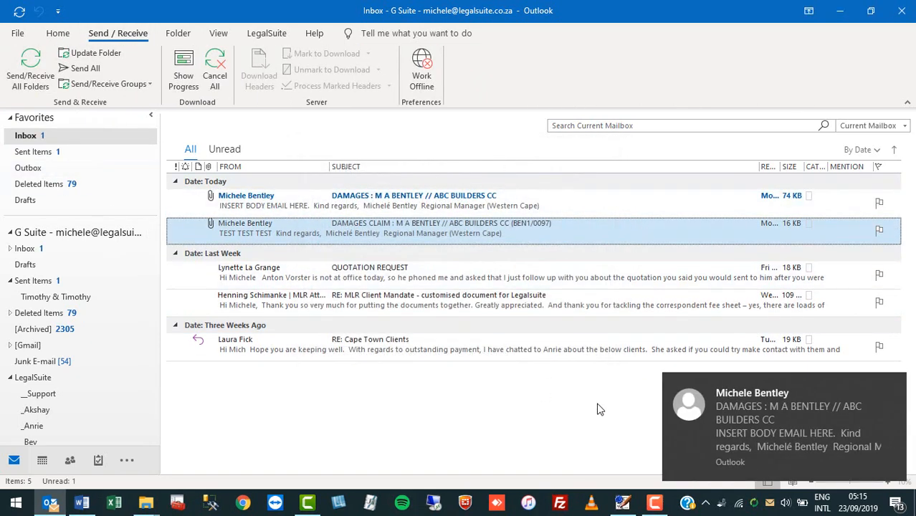
click(895, 382)
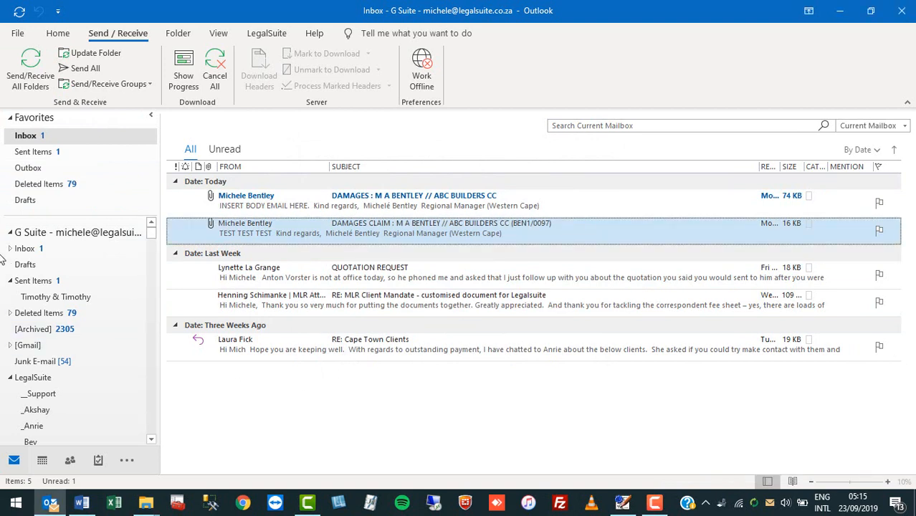
Step: View the newly received DAMAGES email from the Inbox and its PDF letter attachment, and close both again
click(40, 137)
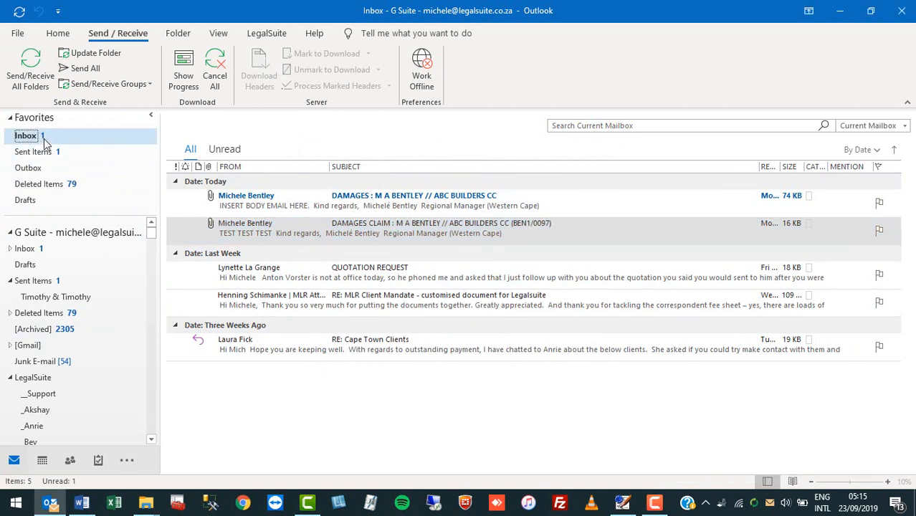
click(327, 208)
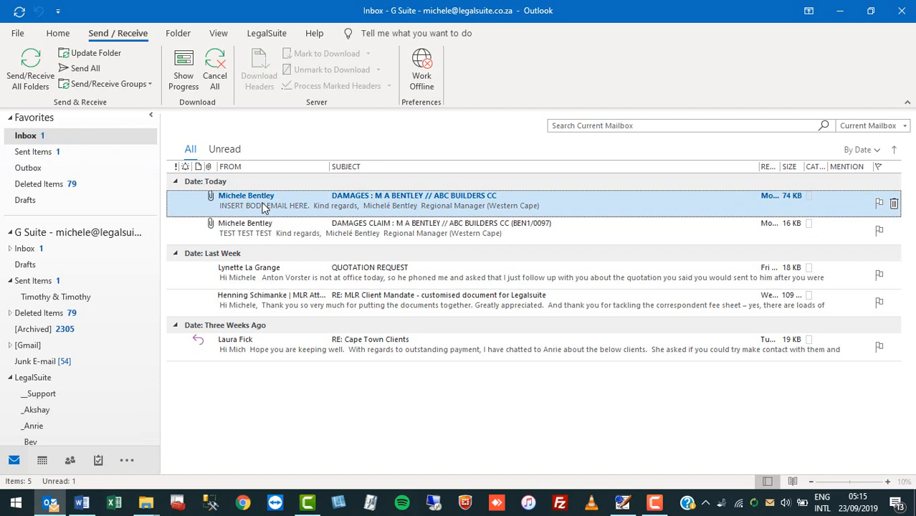
double_click(262, 203)
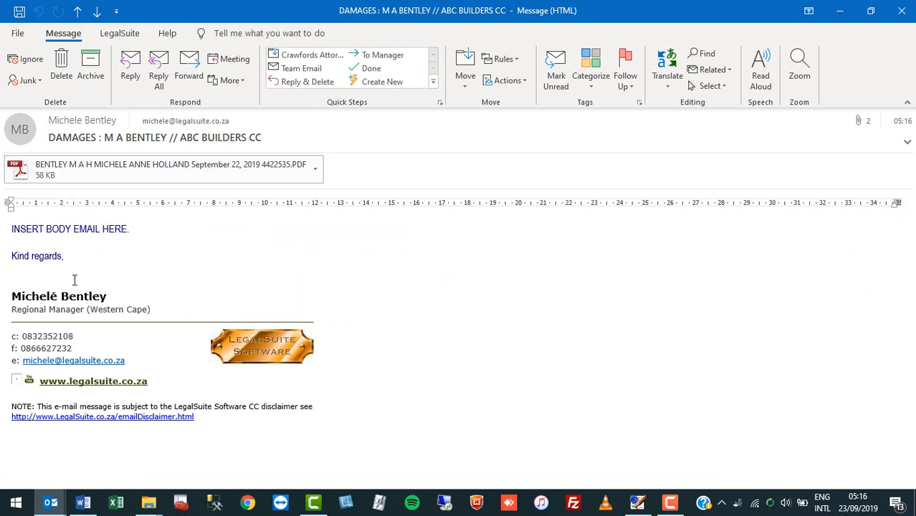
click(134, 181)
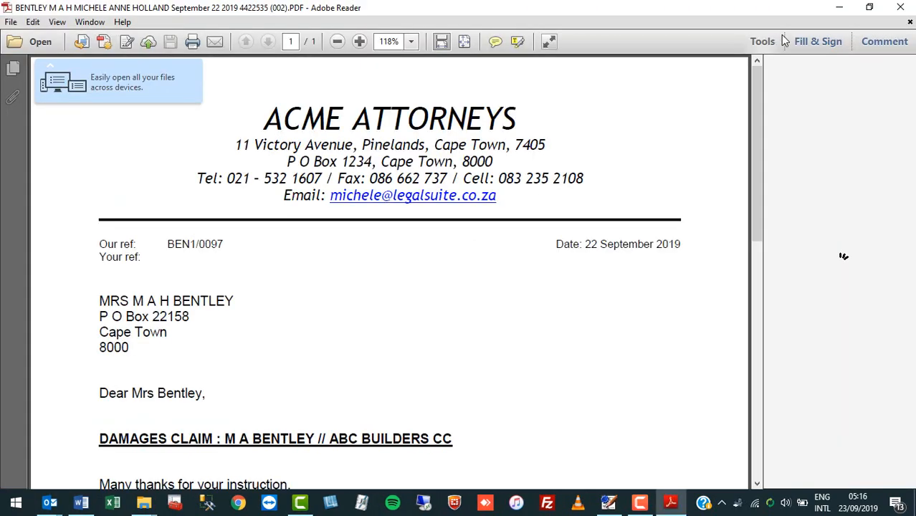
click(903, 8)
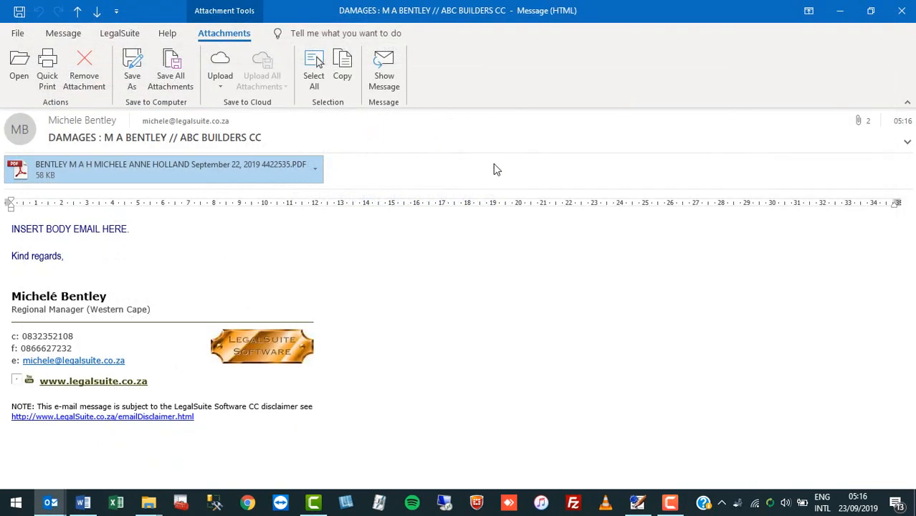
click(902, 11)
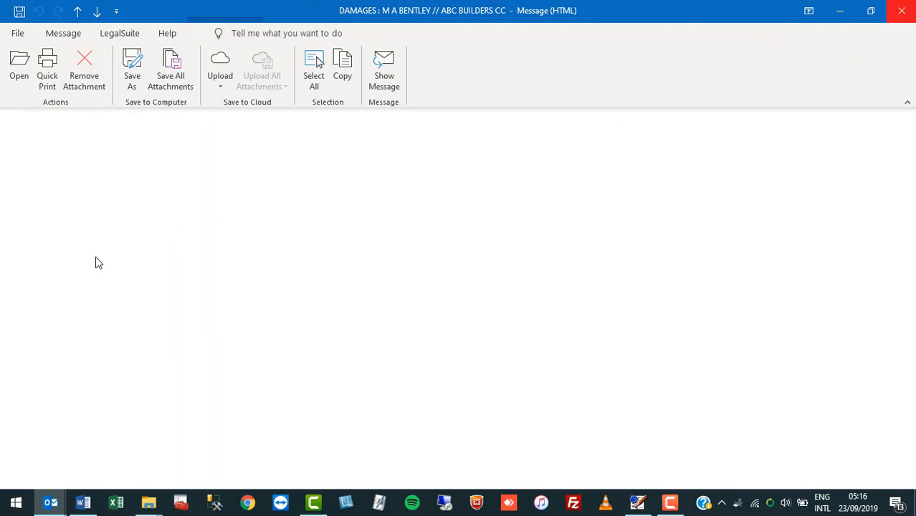
Step: Check the Sent Items folder for the DAMAGES email and close Outlook to return to LegalSuite's document log
click(41, 154)
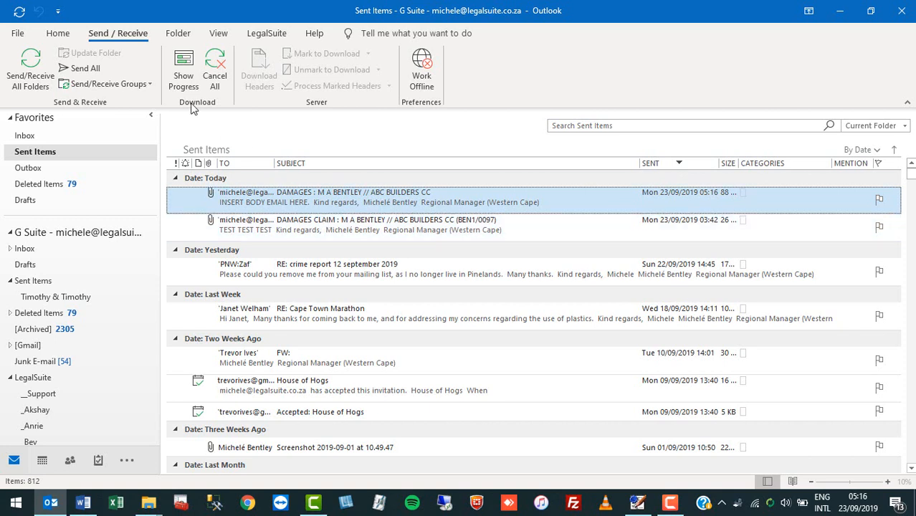
click(901, 11)
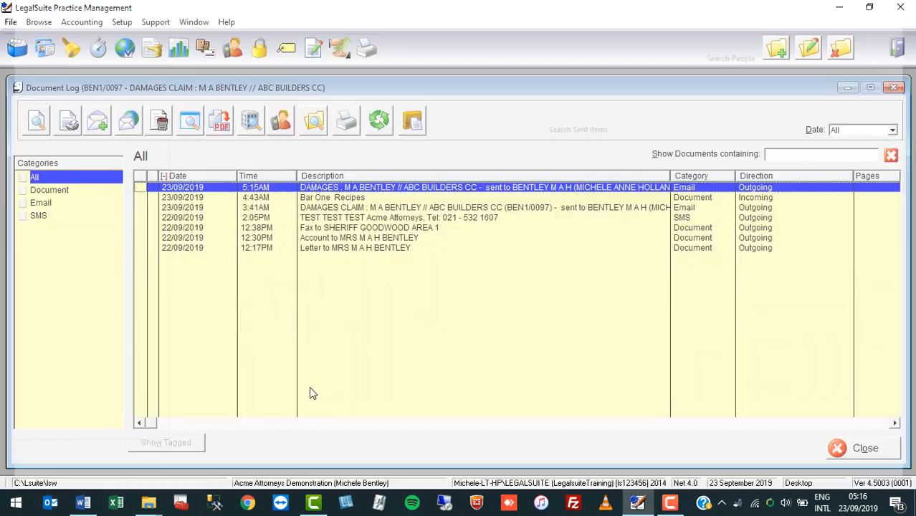